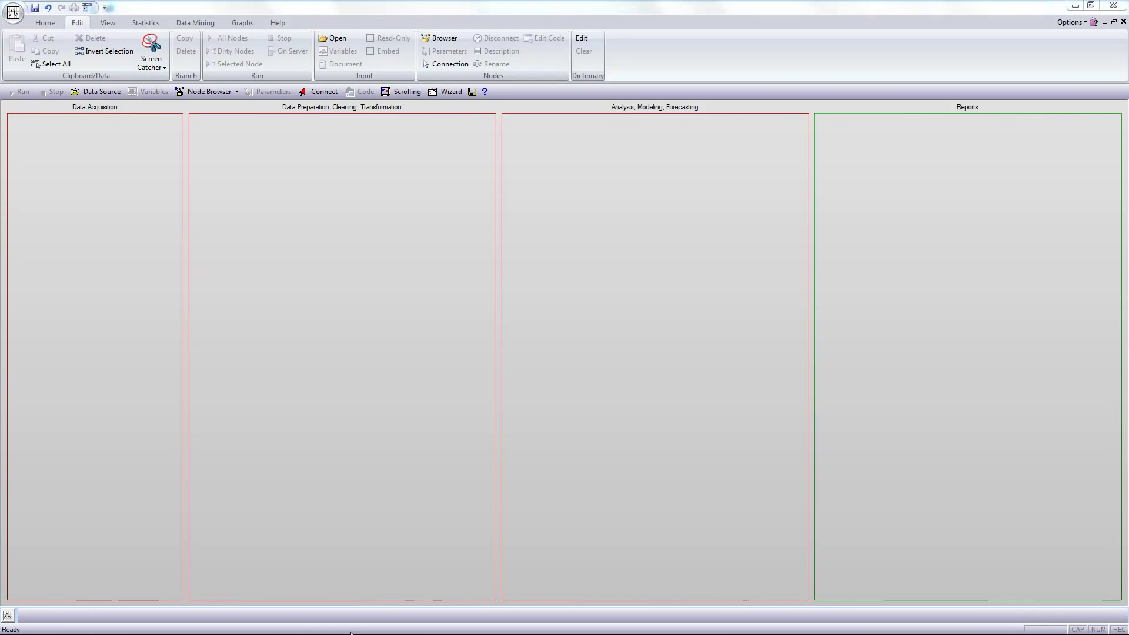
Step: Switch from the Data.gov catalog to the Eurostat Home tab
{"action": "mouse_move", "coordinate": [351, 633]}
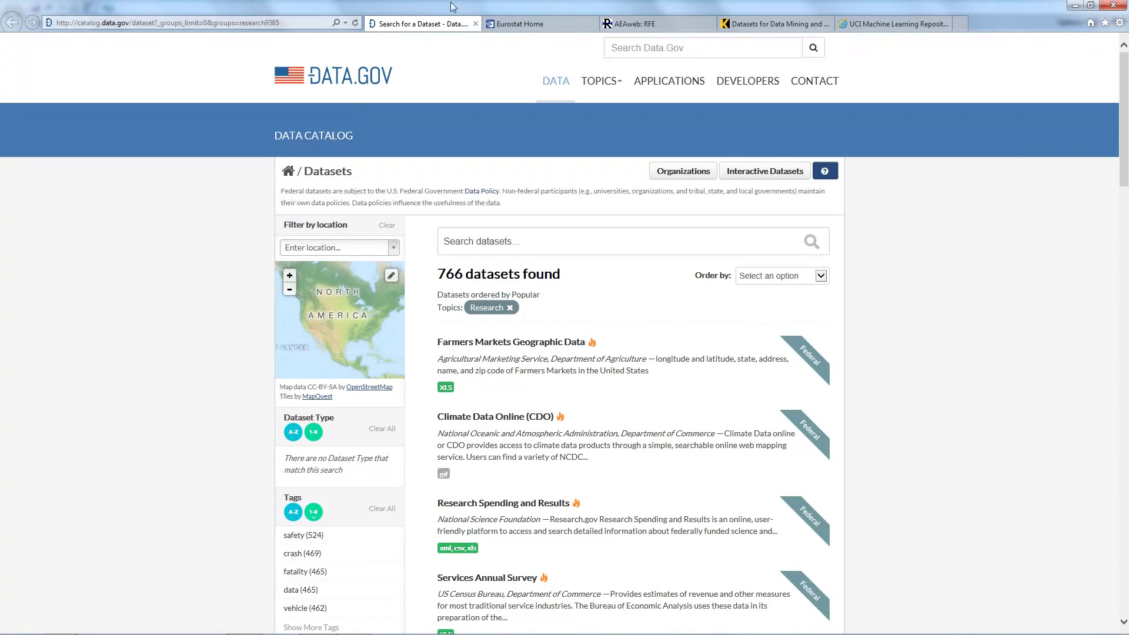
{"action": "left_click", "coordinate": [538, 25]}
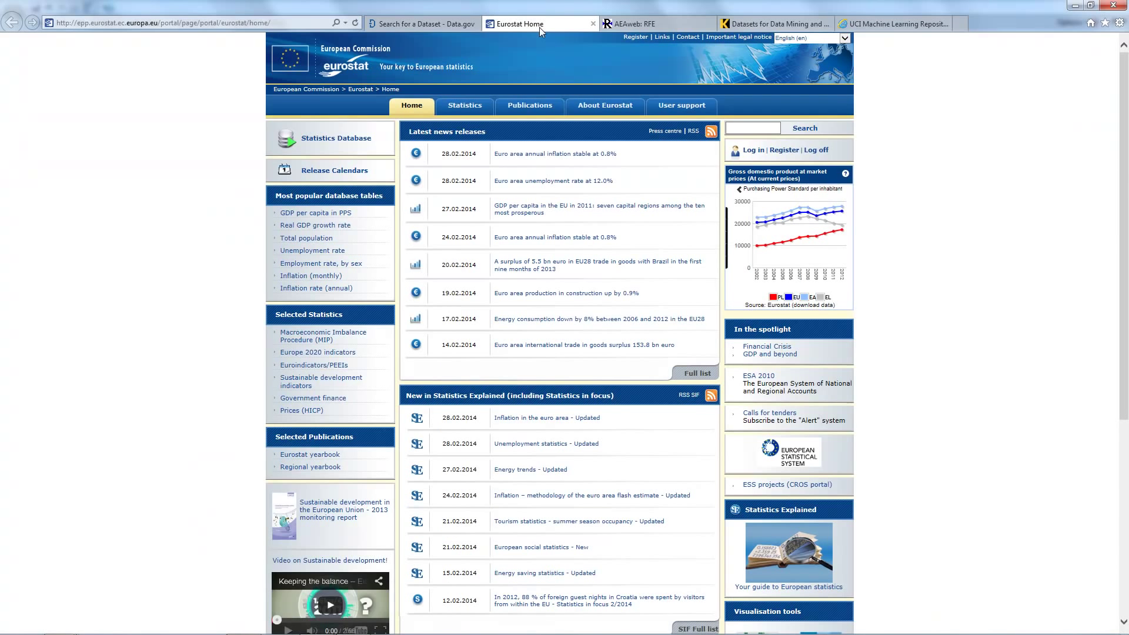
Step: Open Eurostat's Statistics Database and collapse its Database by themes branch
{"action": "left_click", "coordinate": [338, 140]}
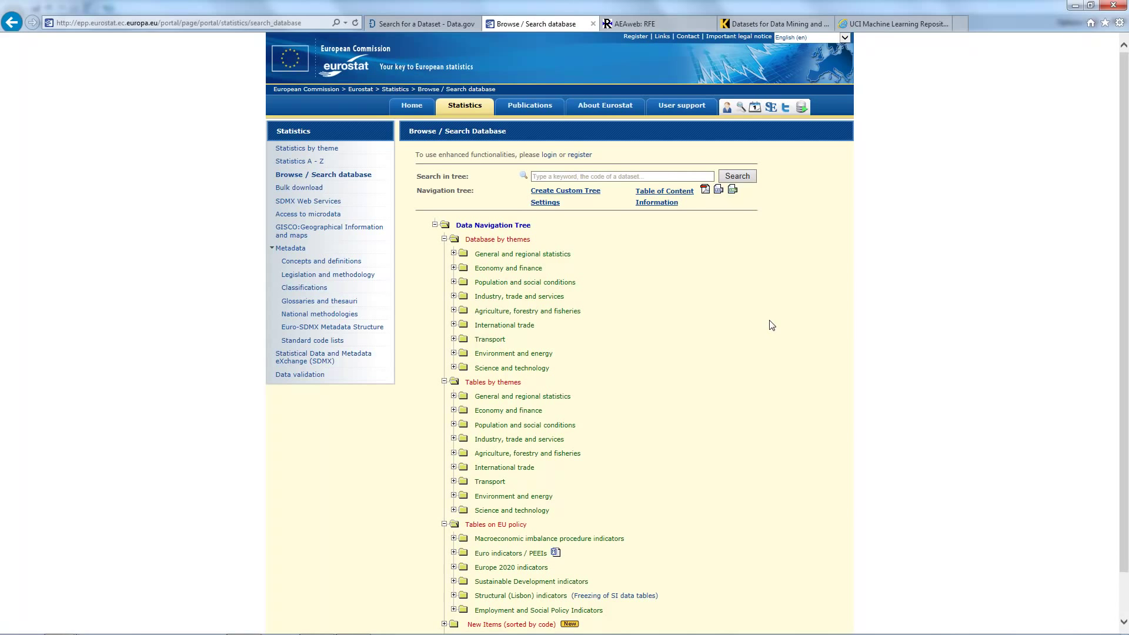
{"action": "left_click", "coordinate": [444, 239]}
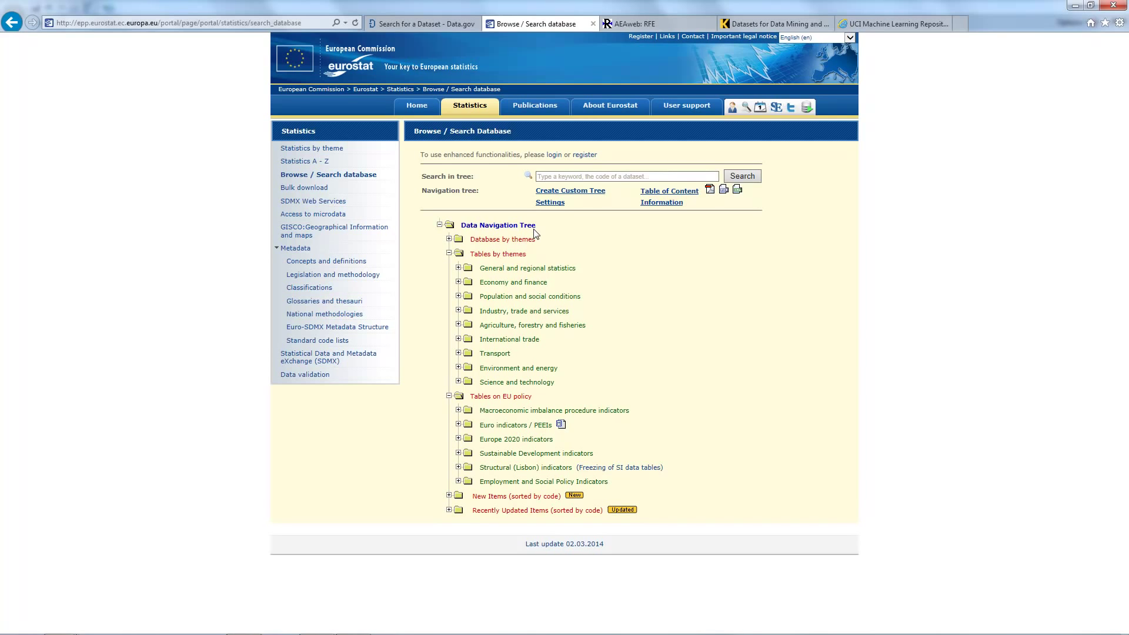
Step: Switch to the AEAweb: RFE tab, Resources for Economists on the Internet
{"action": "left_click", "coordinate": [617, 25]}
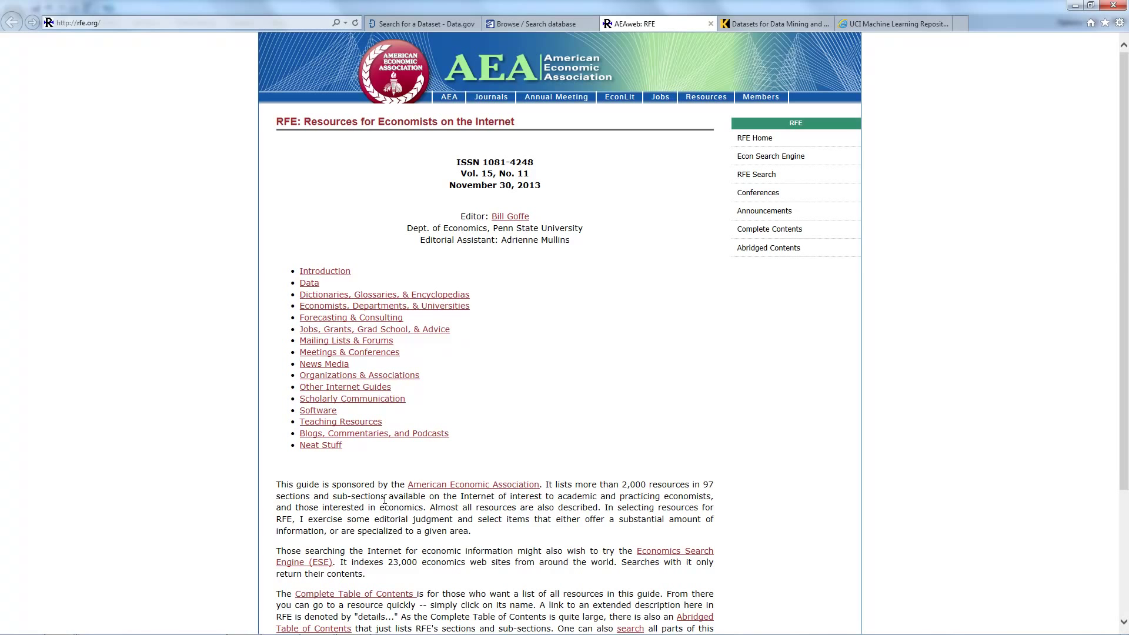
Step: Look over the KDnuggets Datasets tab, then switch to the UCI repository's 273 data sets
{"action": "left_click", "coordinate": [774, 24]}
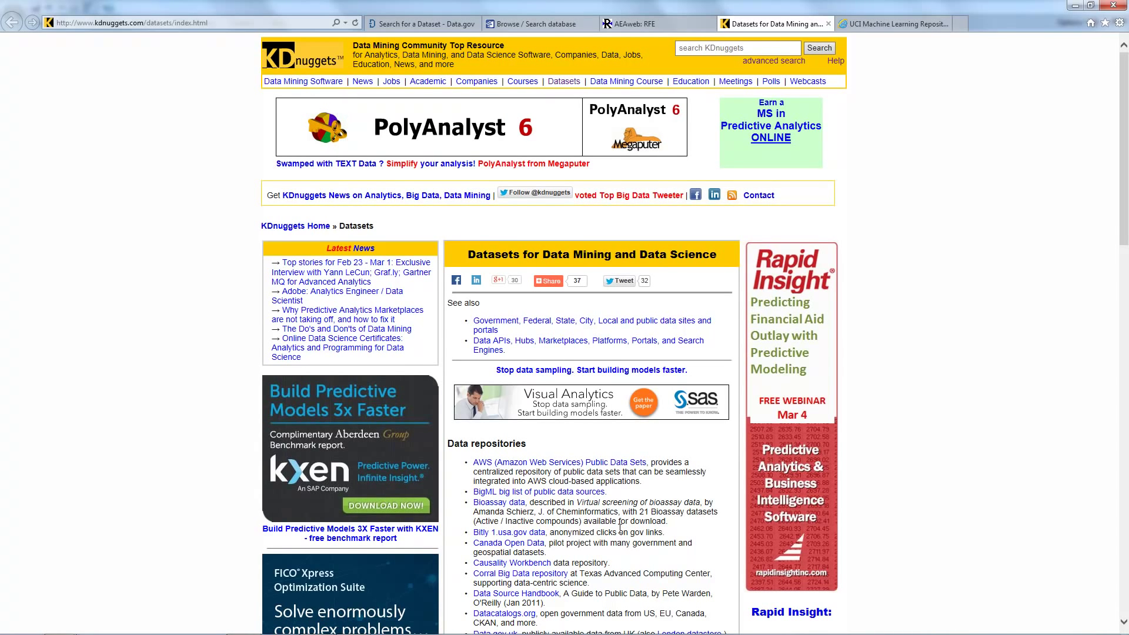
{"action": "mouse_move", "coordinate": [550, 281]}
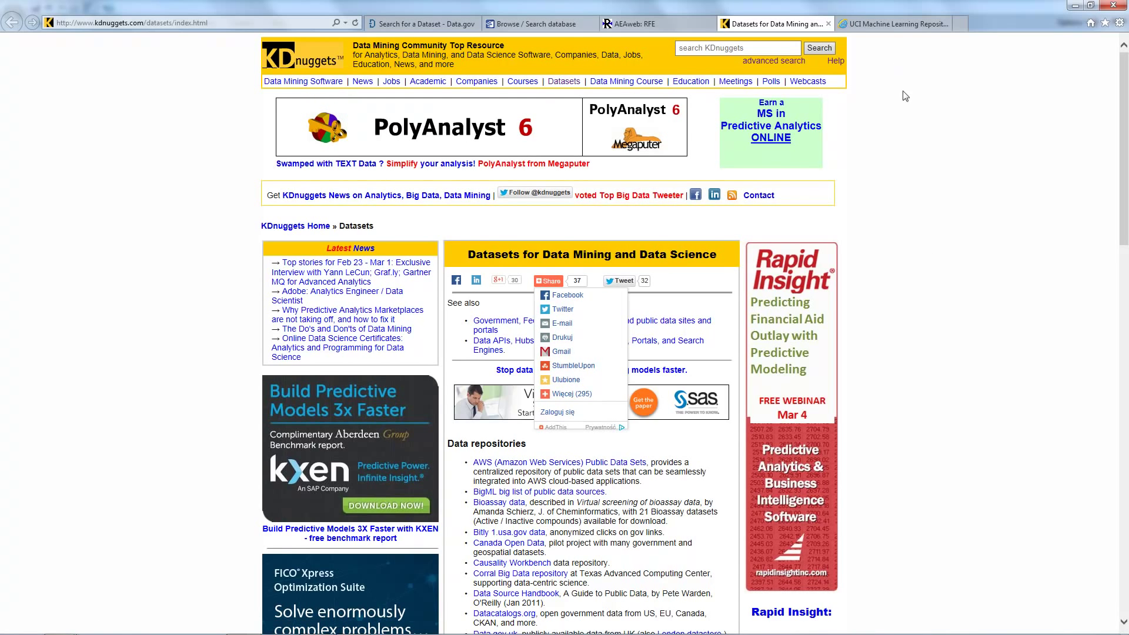
{"action": "left_click", "coordinate": [905, 31]}
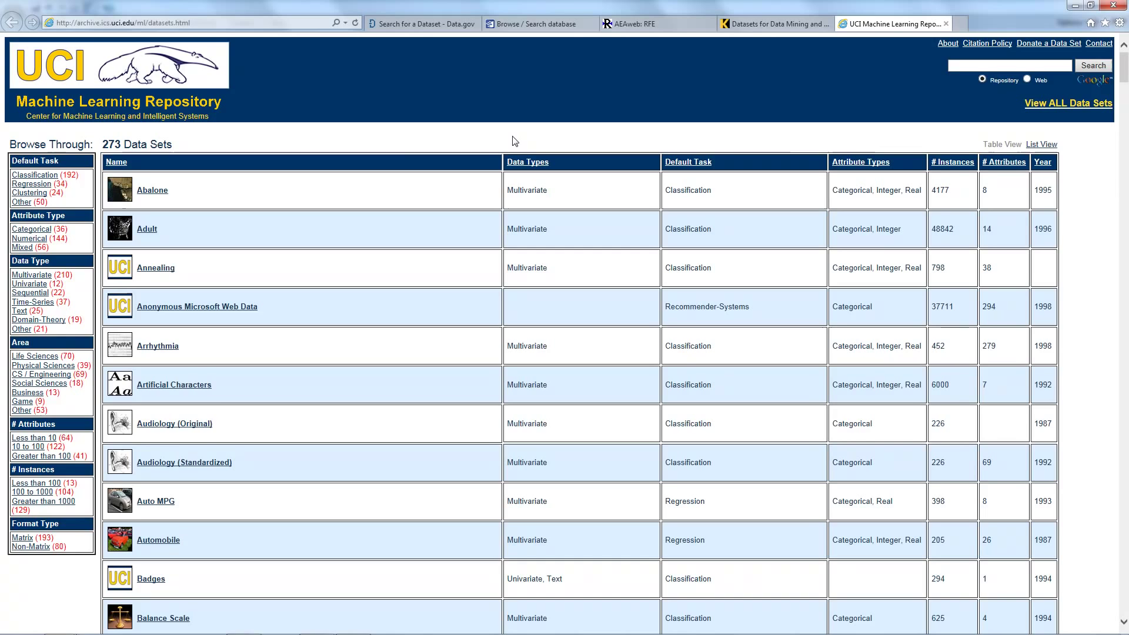
Step: Search the UCI repository for bank marketing and open the Bank Marketing Data Set result
{"action": "left_click", "coordinate": [958, 66]}
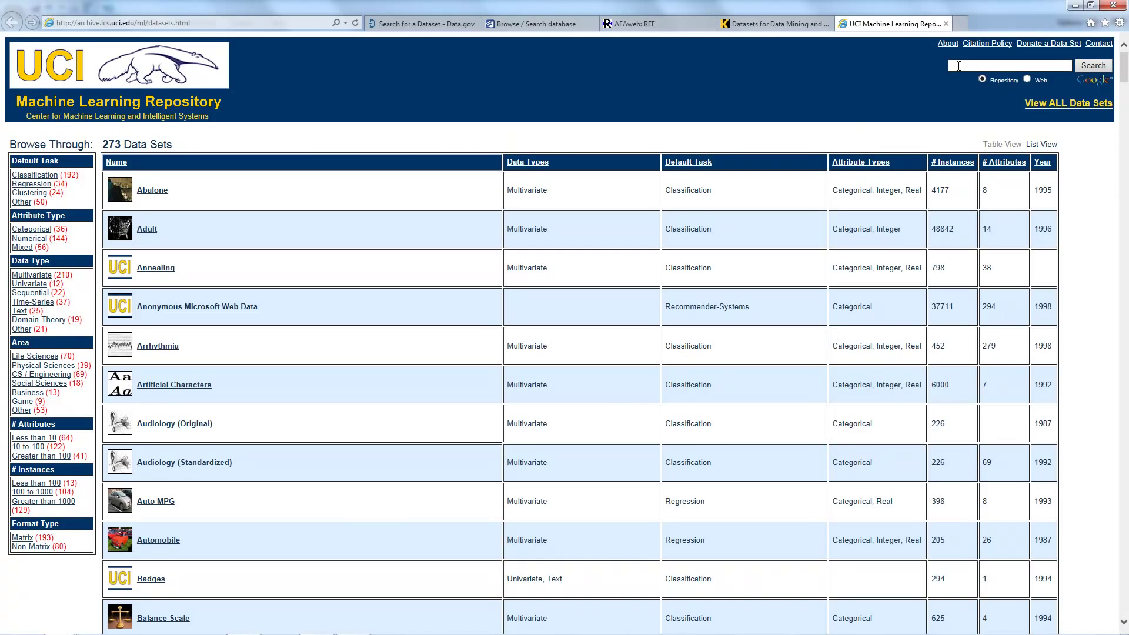
{"action": "type", "text": "b"}
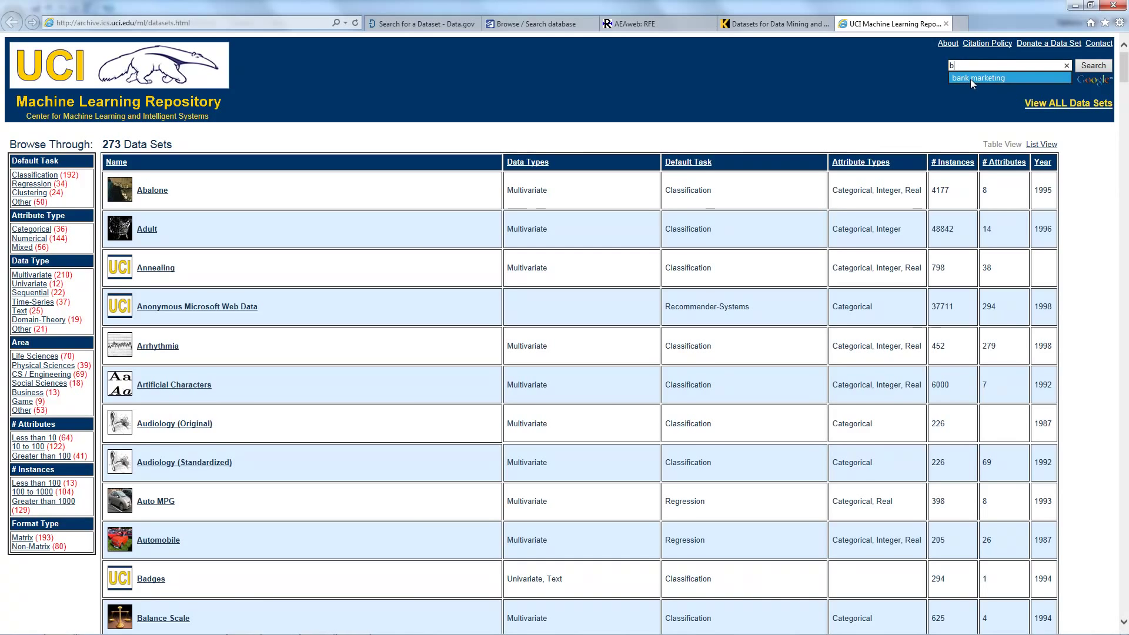
{"action": "left_click", "coordinate": [970, 79]}
{"action": "left_click", "coordinate": [1093, 67]}
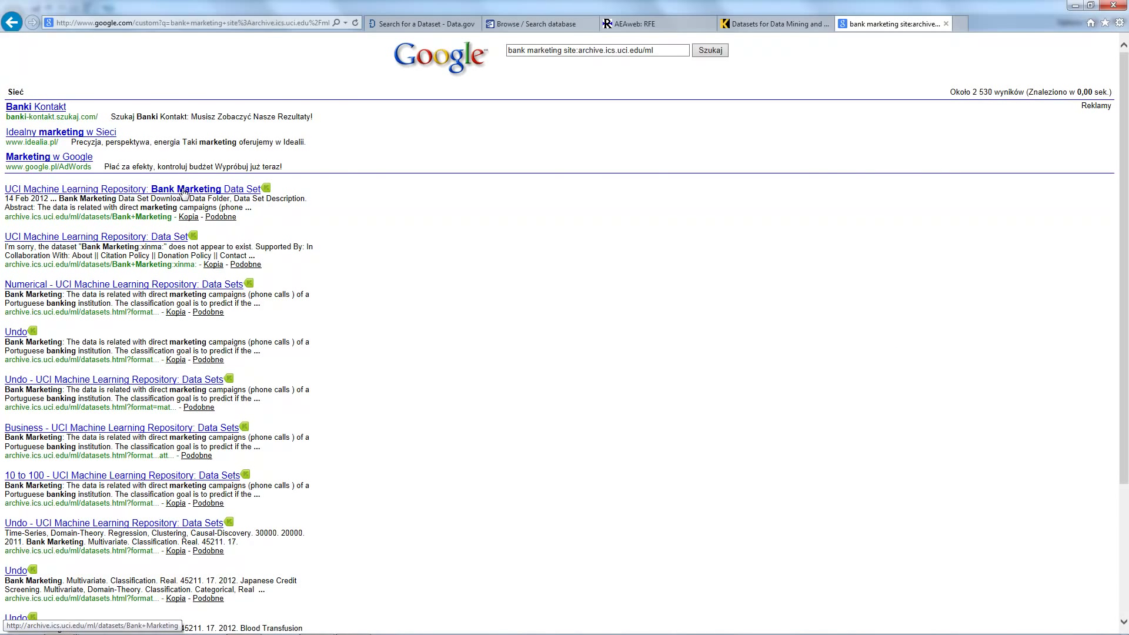
{"action": "left_click", "coordinate": [183, 190]}
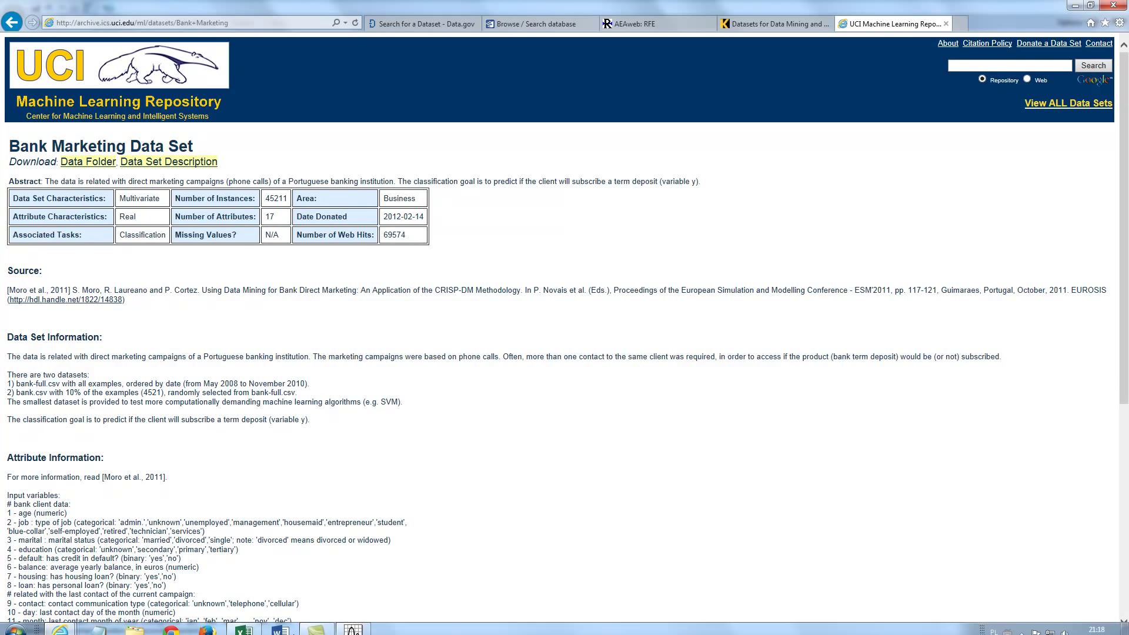
Step: Bring the Bank marketing campaign workbook in Excel to the front
{"action": "mouse_move", "coordinate": [298, 630]}
{"action": "left_click", "coordinate": [247, 623]}
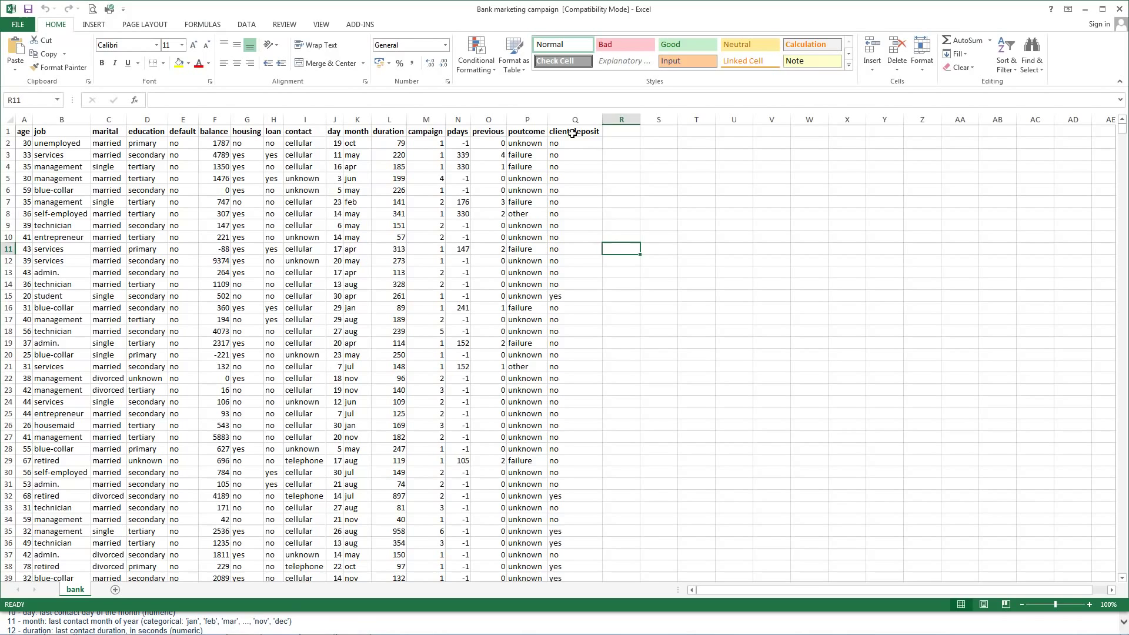
Step: Select the whole bank sheet, age through client deposit, and copy it to the clipboard
{"action": "left_click", "coordinate": [568, 132]}
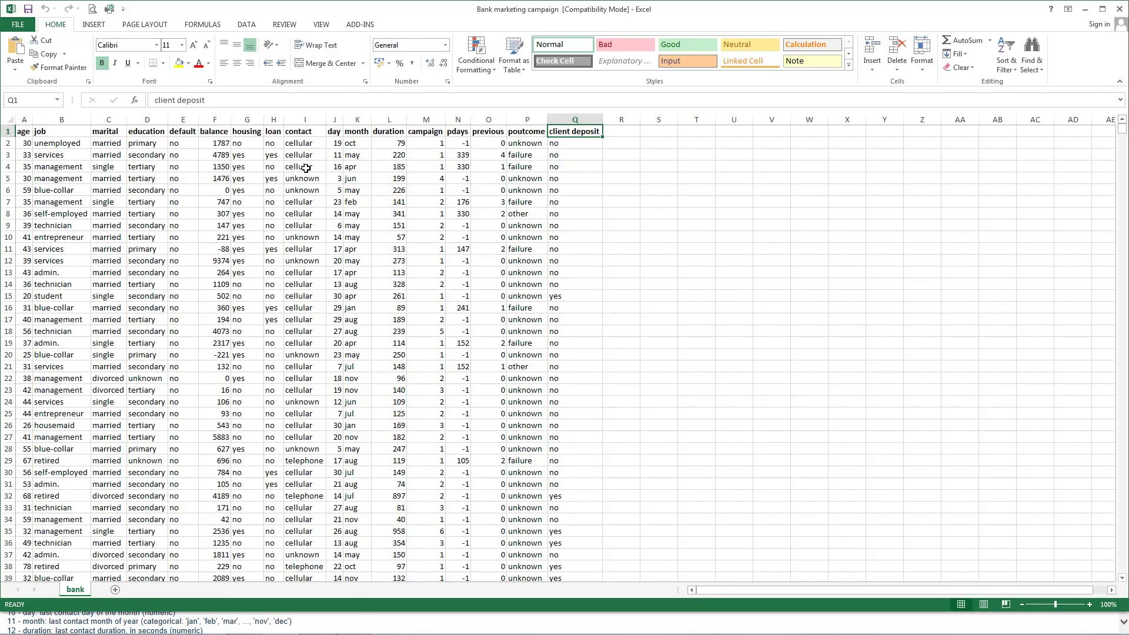
{"action": "left_click", "coordinate": [8, 120]}
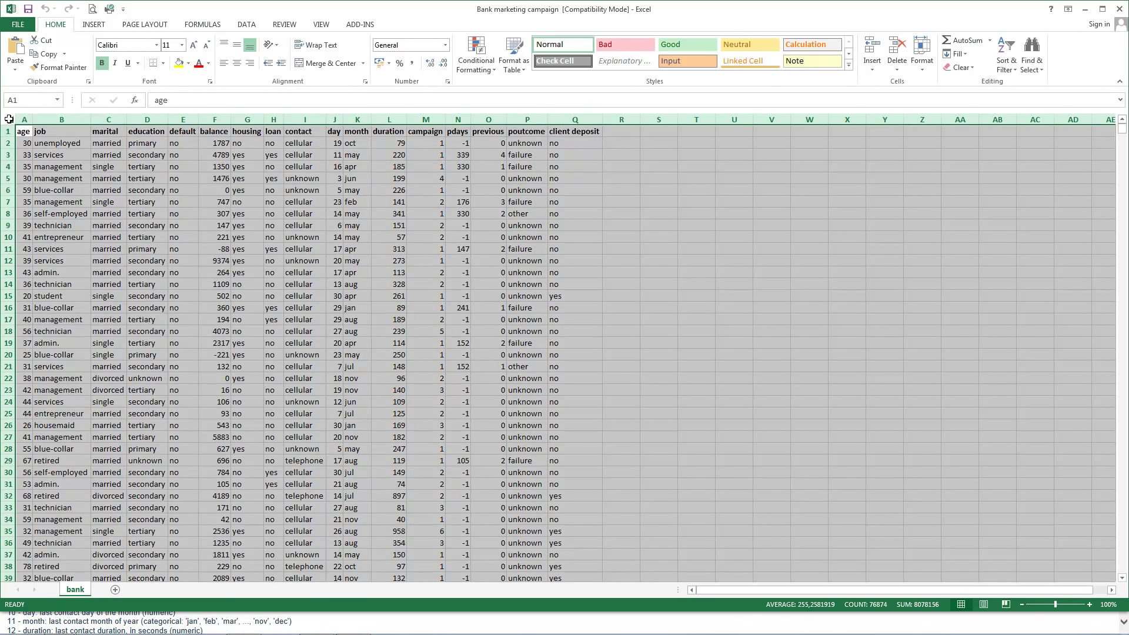
{"action": "left_click", "coordinate": [62, 55]}
{"action": "left_click", "coordinate": [65, 70]}
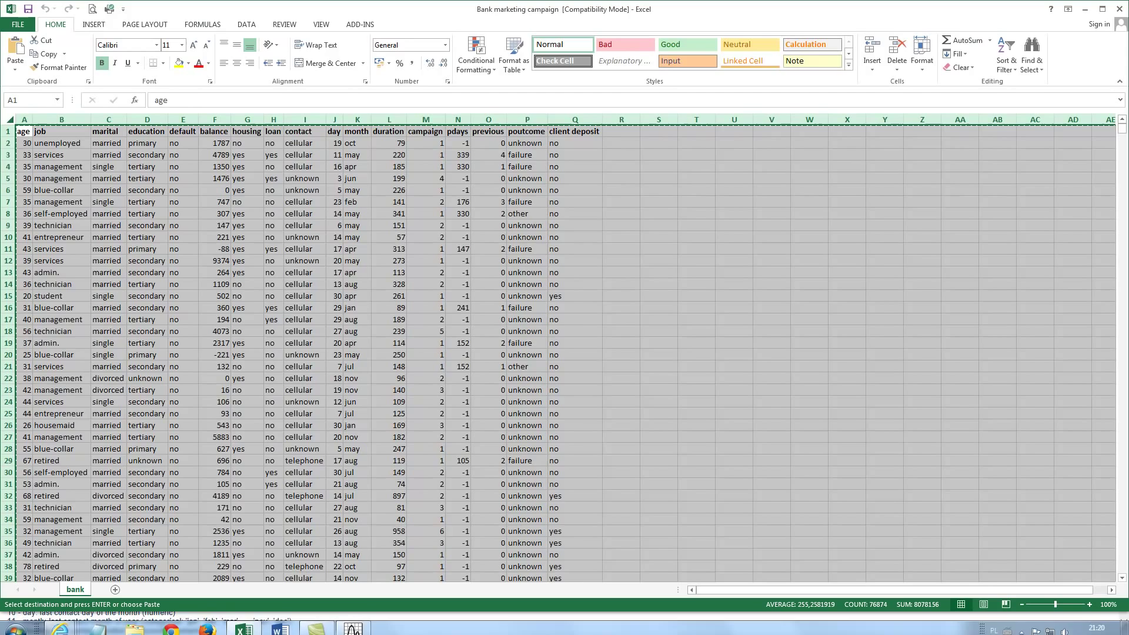
Step: Back in STATISTICA, close the General Neural Network Explorer workspace without saving (Nie) and open the New menu
{"action": "left_click", "coordinate": [353, 628]}
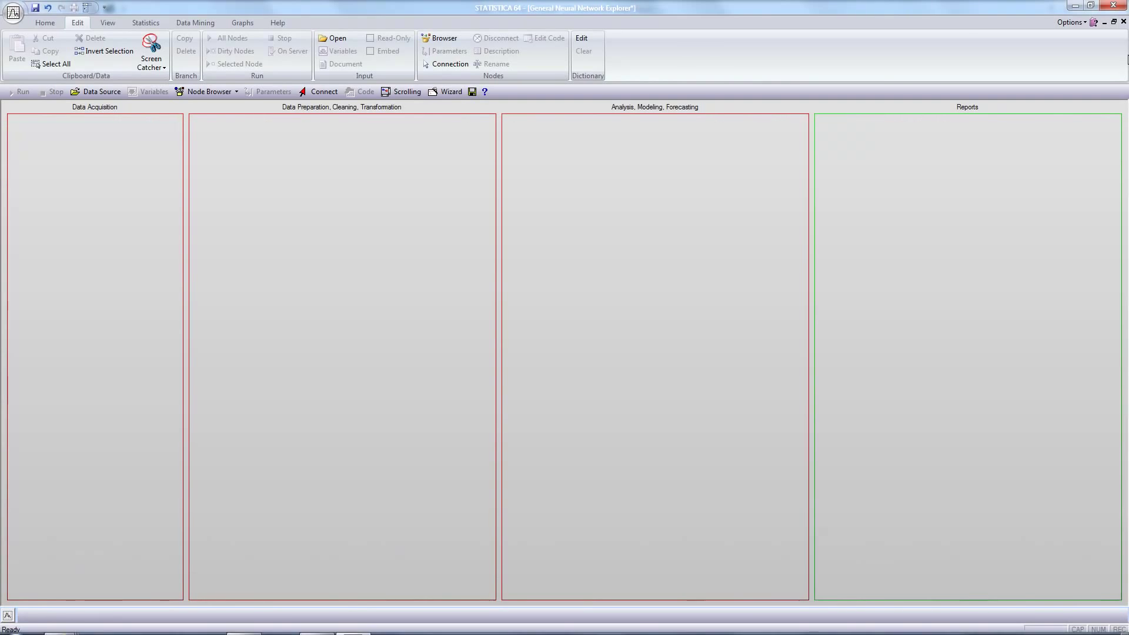
{"action": "left_click", "coordinate": [1123, 21]}
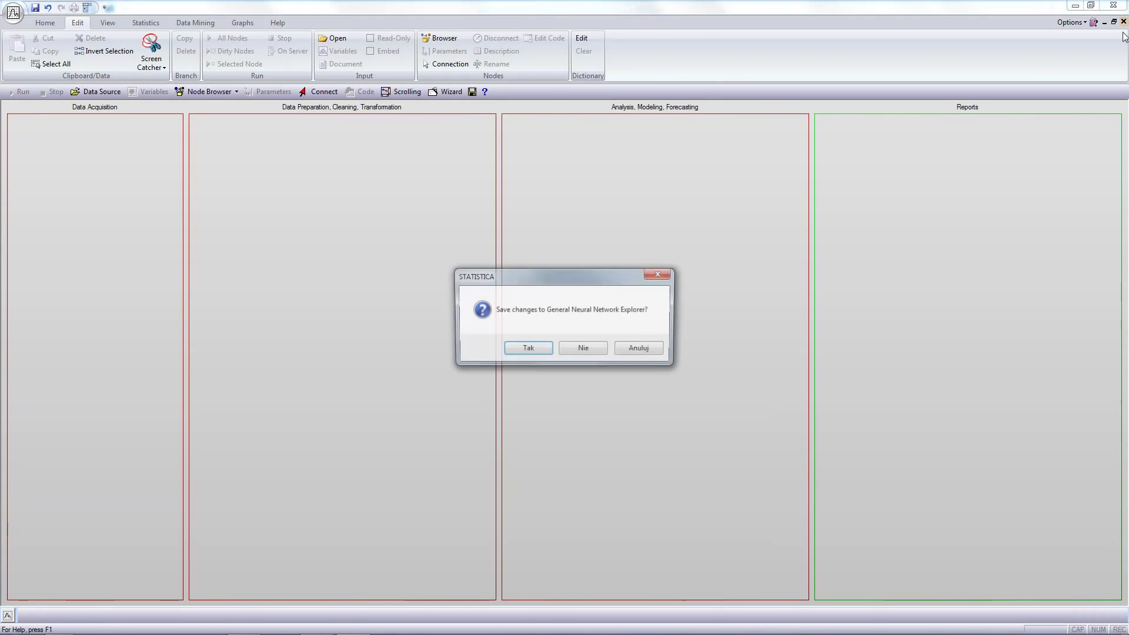
{"action": "left_click", "coordinate": [578, 350]}
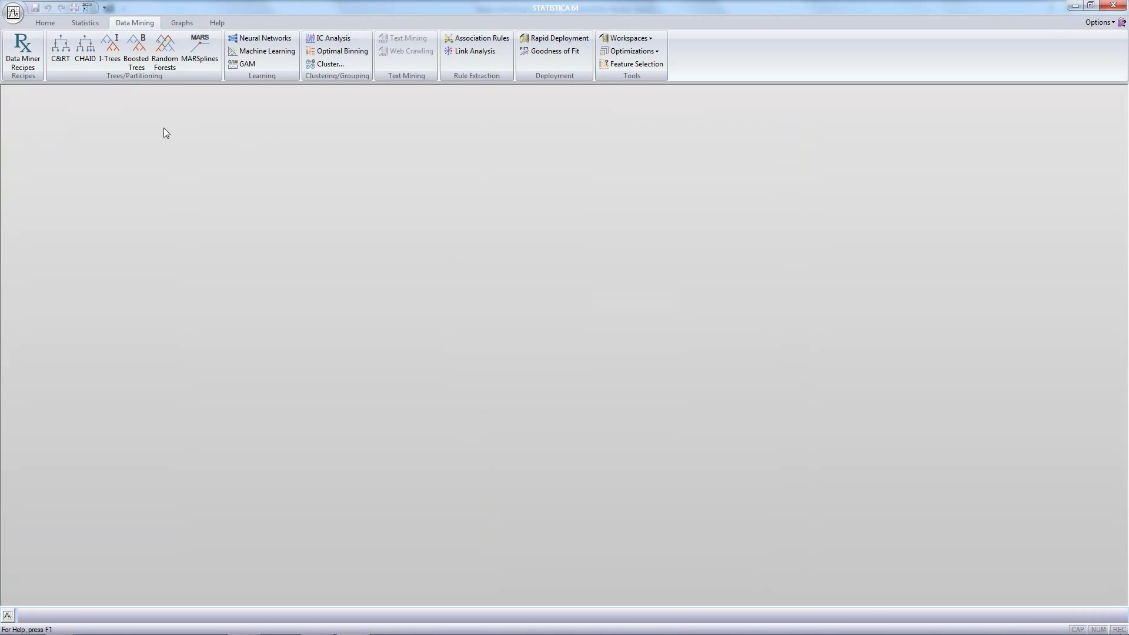
{"action": "left_click", "coordinate": [41, 23]}
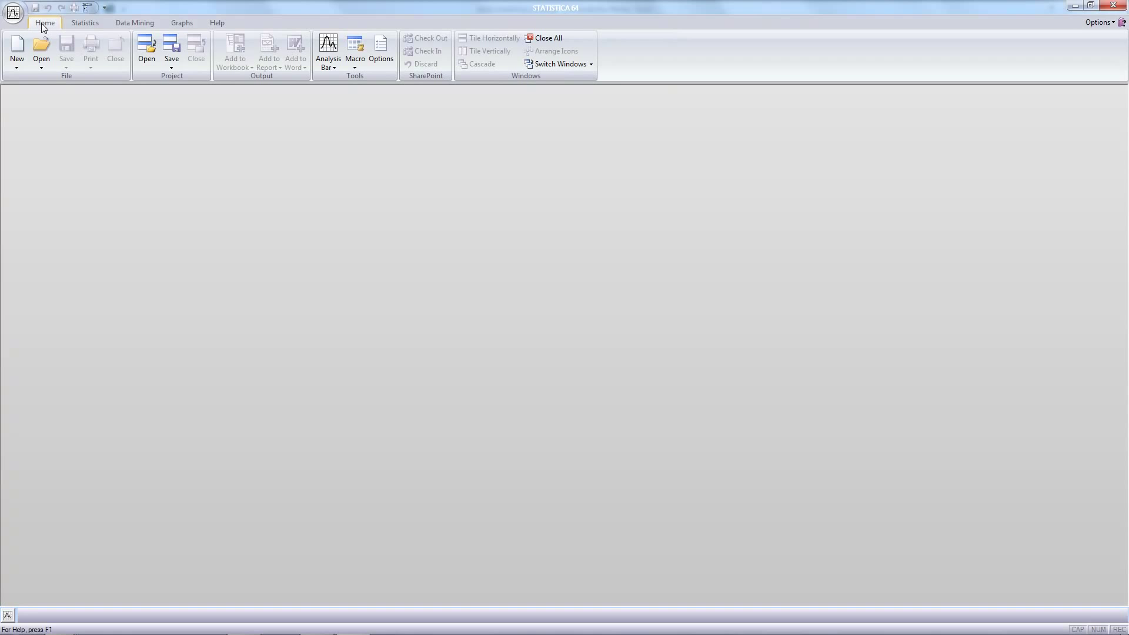
{"action": "left_click", "coordinate": [20, 64]}
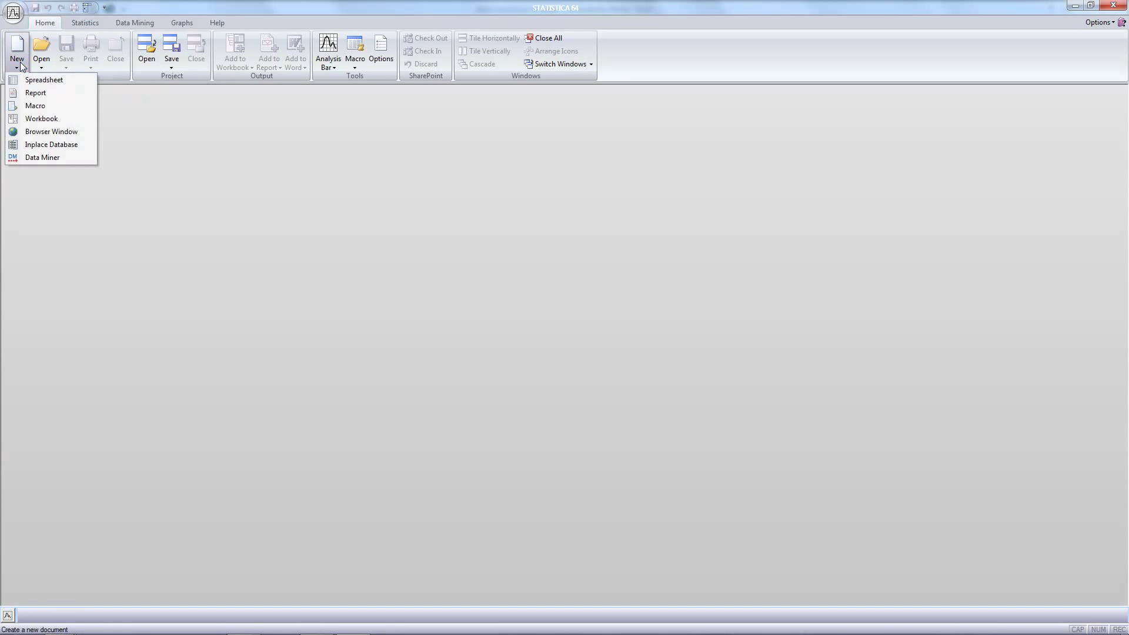
Step: Create a maximized new spreadsheet and paste the bank data with variable names (17 variables)
{"action": "left_click", "coordinate": [44, 82]}
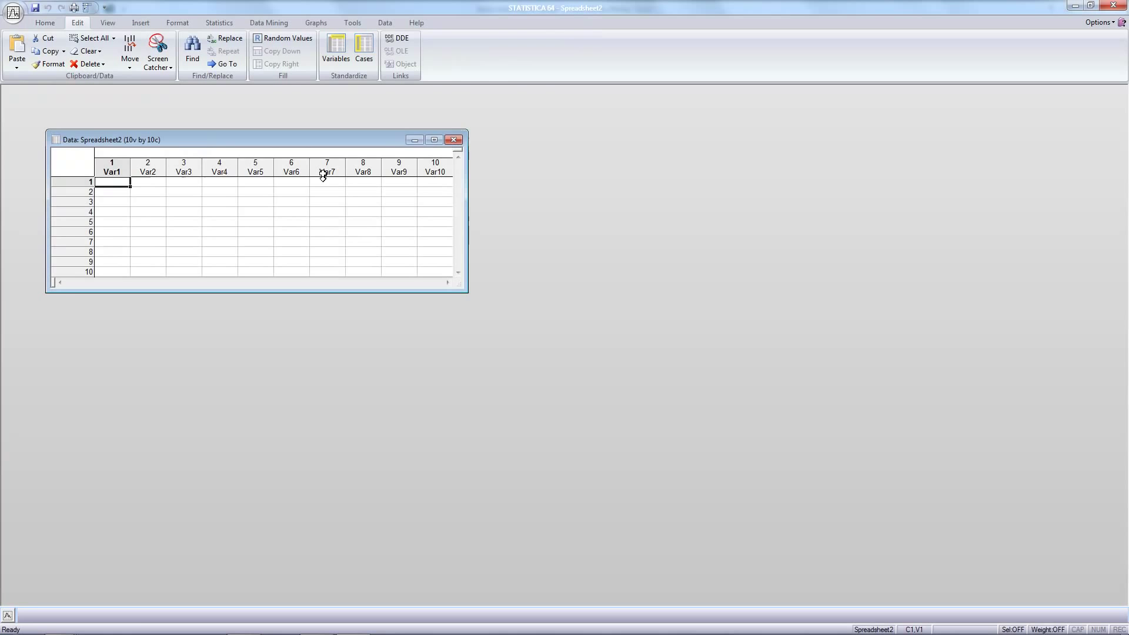
{"action": "left_click", "coordinate": [434, 139]}
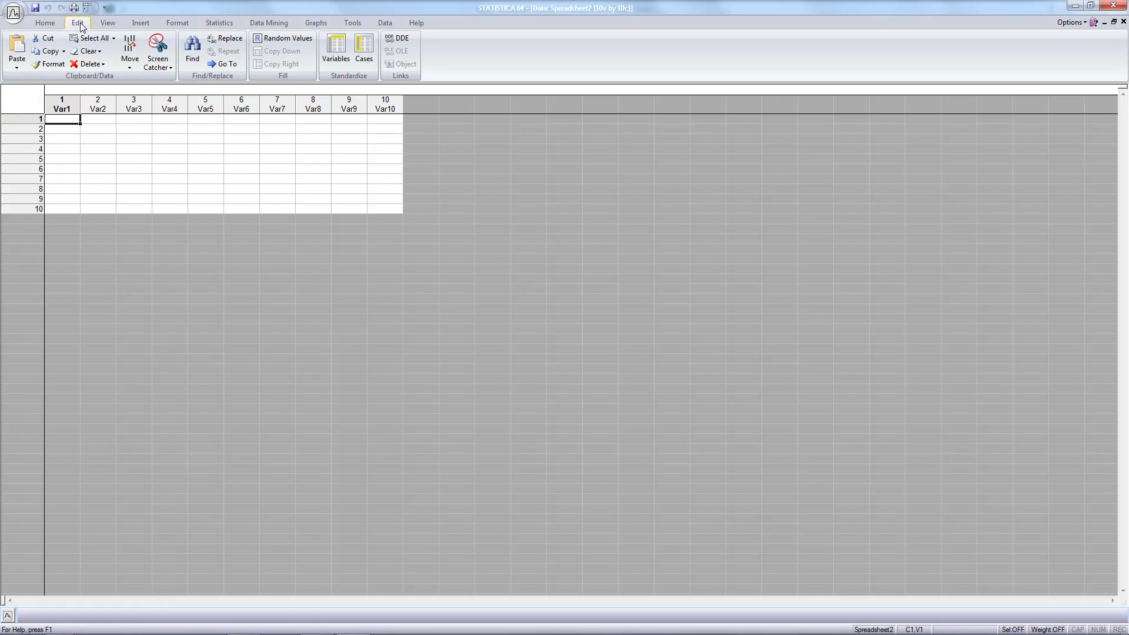
{"action": "left_click", "coordinate": [17, 63]}
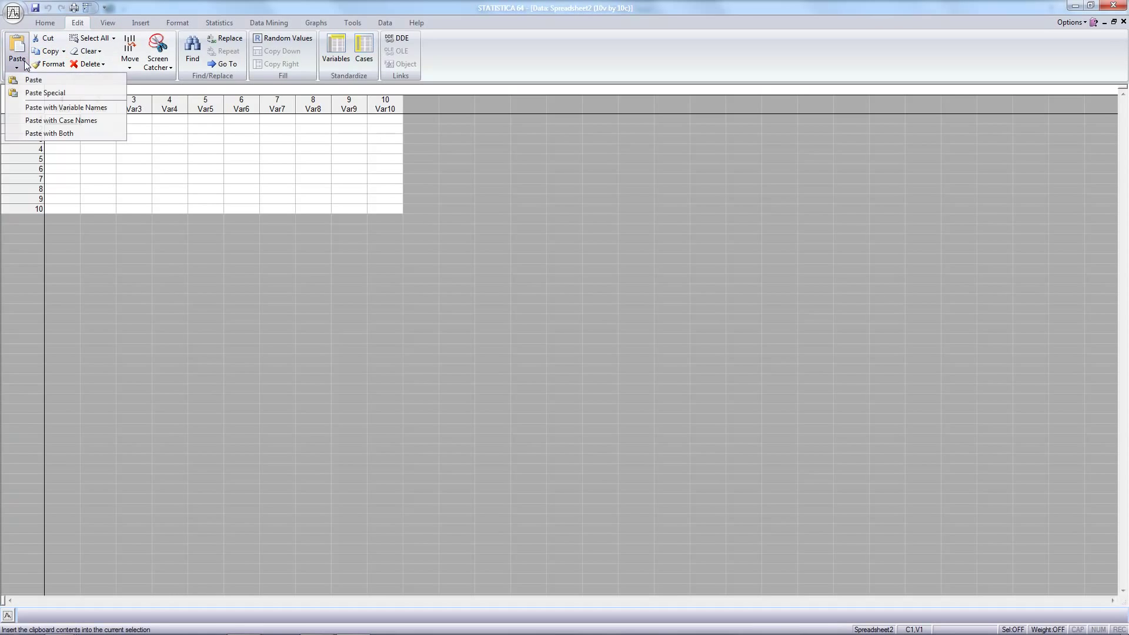
{"action": "left_click", "coordinate": [88, 108]}
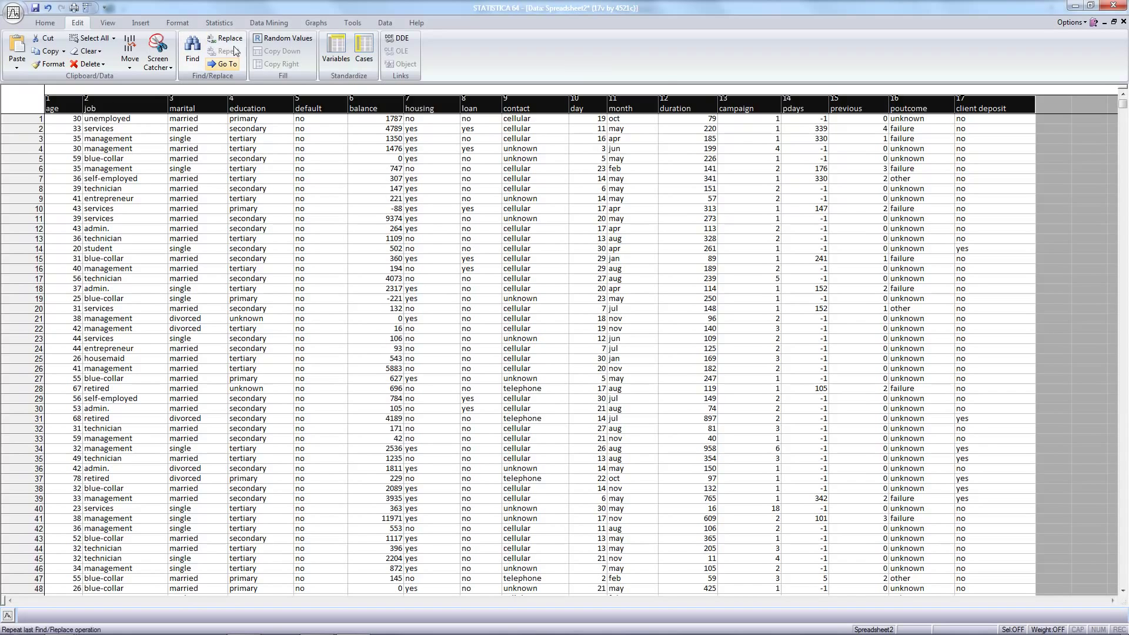
Step: From Data Mining Workspaces, start a General Neural Network Explorer Build Your Own Project
{"action": "left_click", "coordinate": [266, 23]}
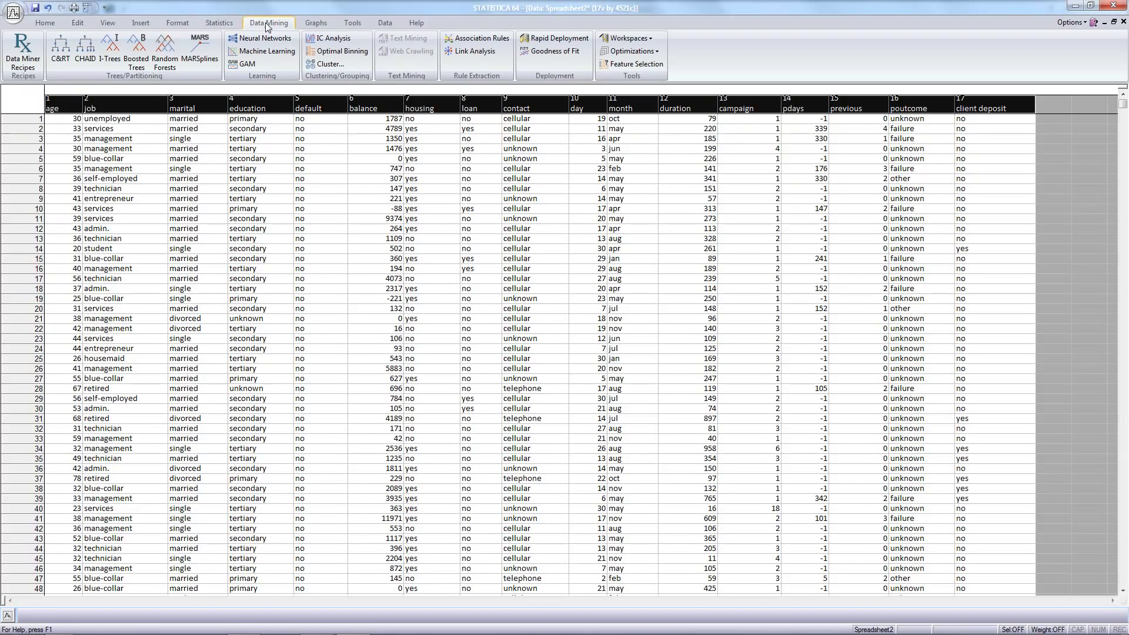
{"action": "left_click", "coordinate": [634, 41]}
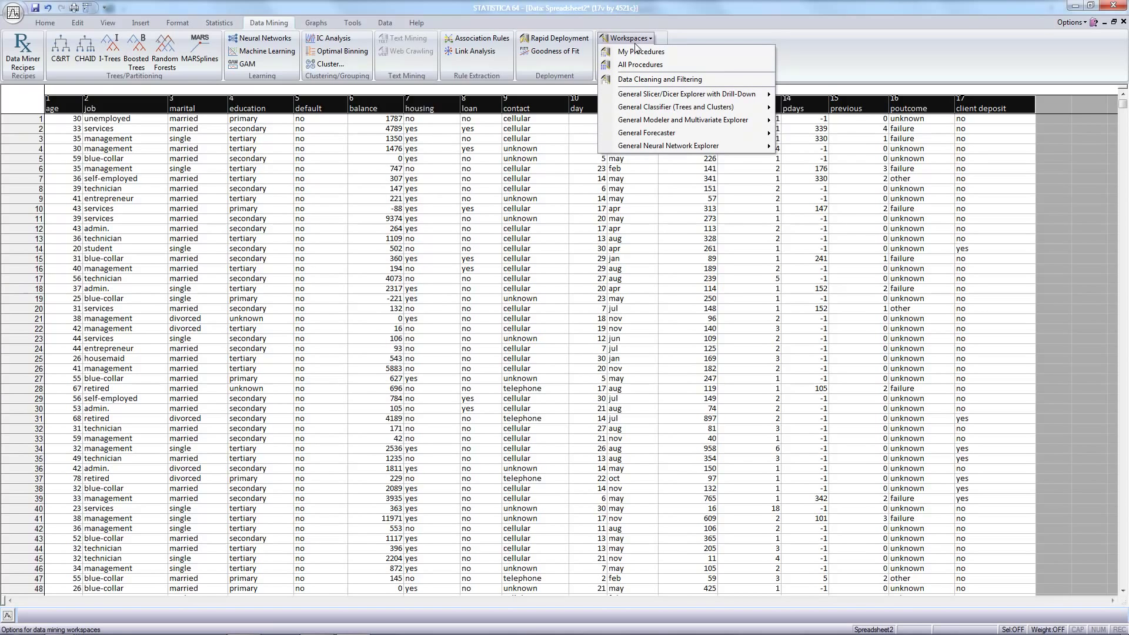
{"action": "mouse_move", "coordinate": [654, 150]}
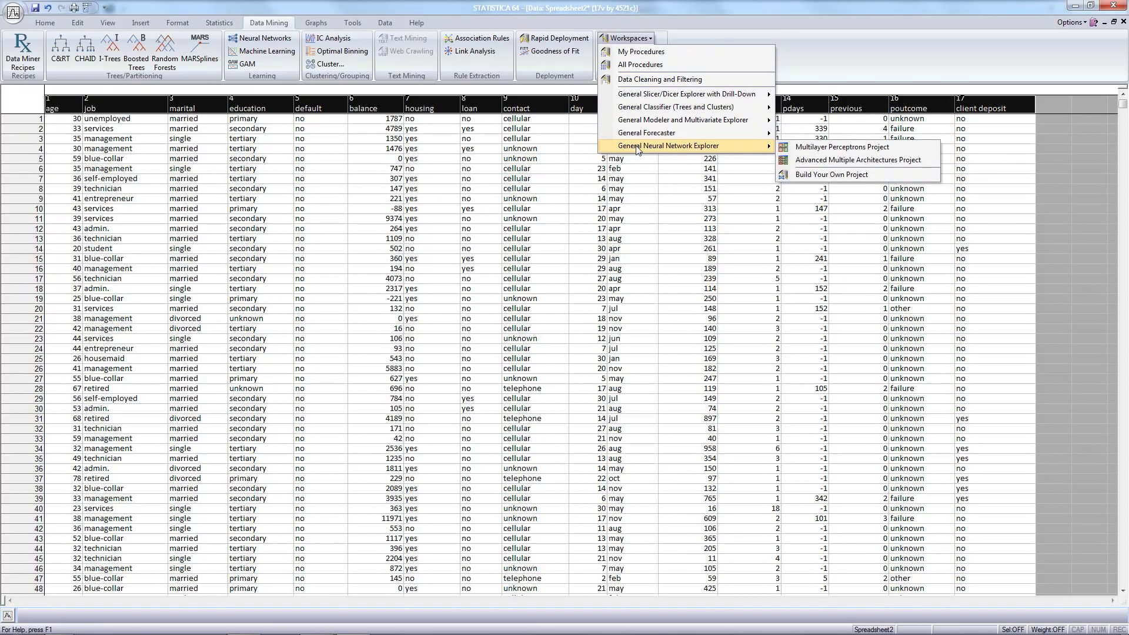
{"action": "left_click", "coordinate": [856, 175]}
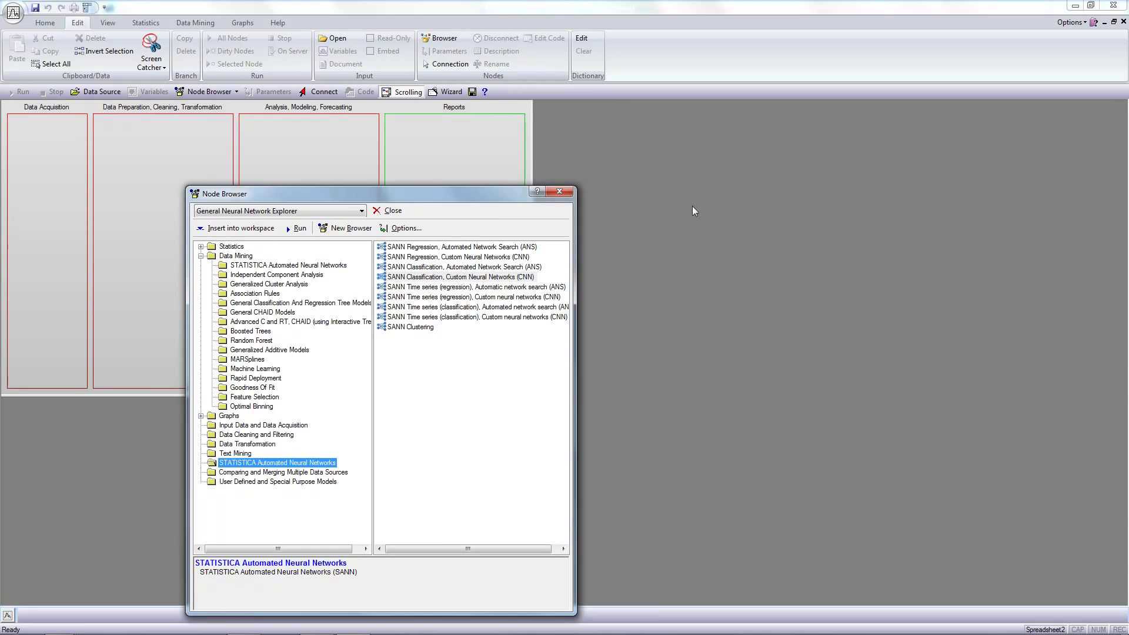
Step: Insert the SANN Classification, Custom Neural Networks (CNN) node from the Node Browser into the workspace
{"action": "left_click_drag", "start_coordinate": [461, 193], "coordinate": [545, 154]}
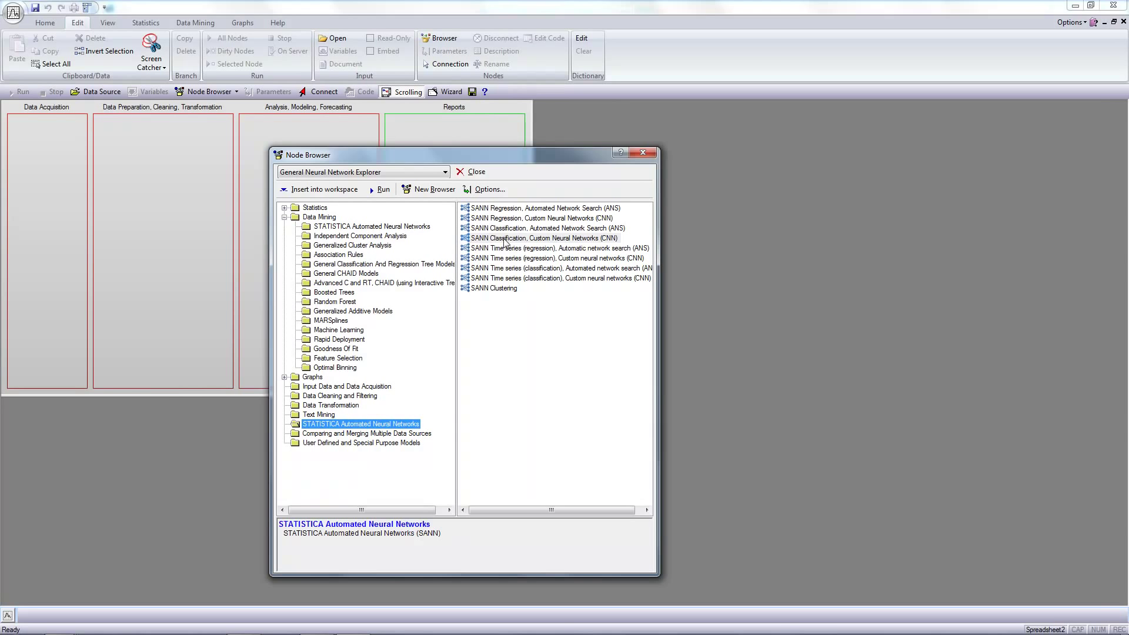
{"action": "left_click", "coordinate": [508, 242]}
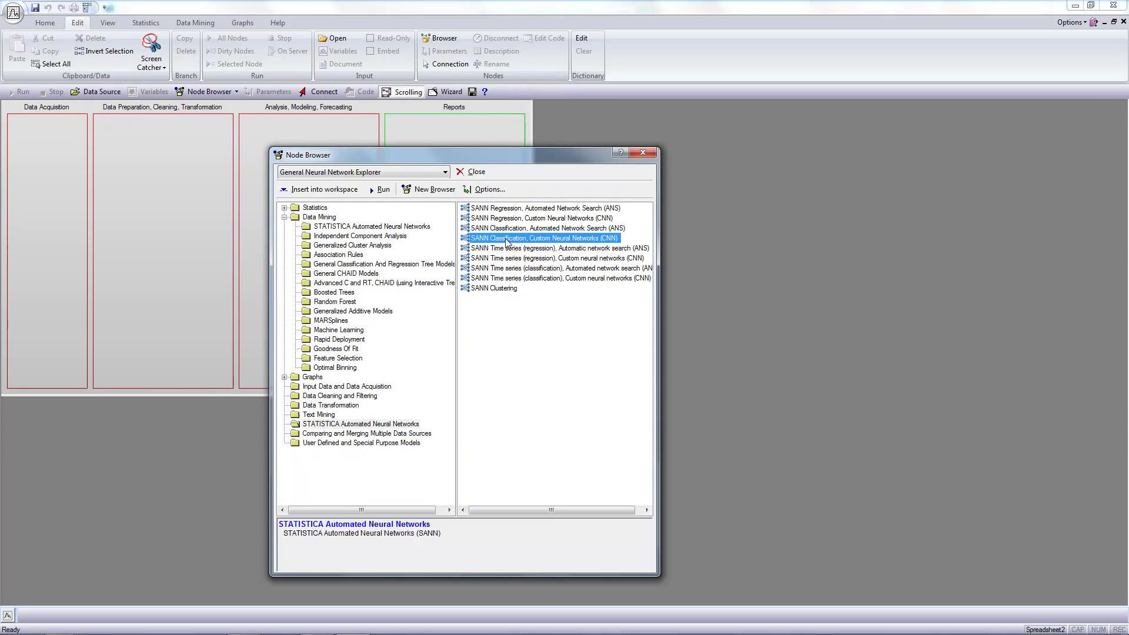
{"action": "left_click", "coordinate": [322, 190]}
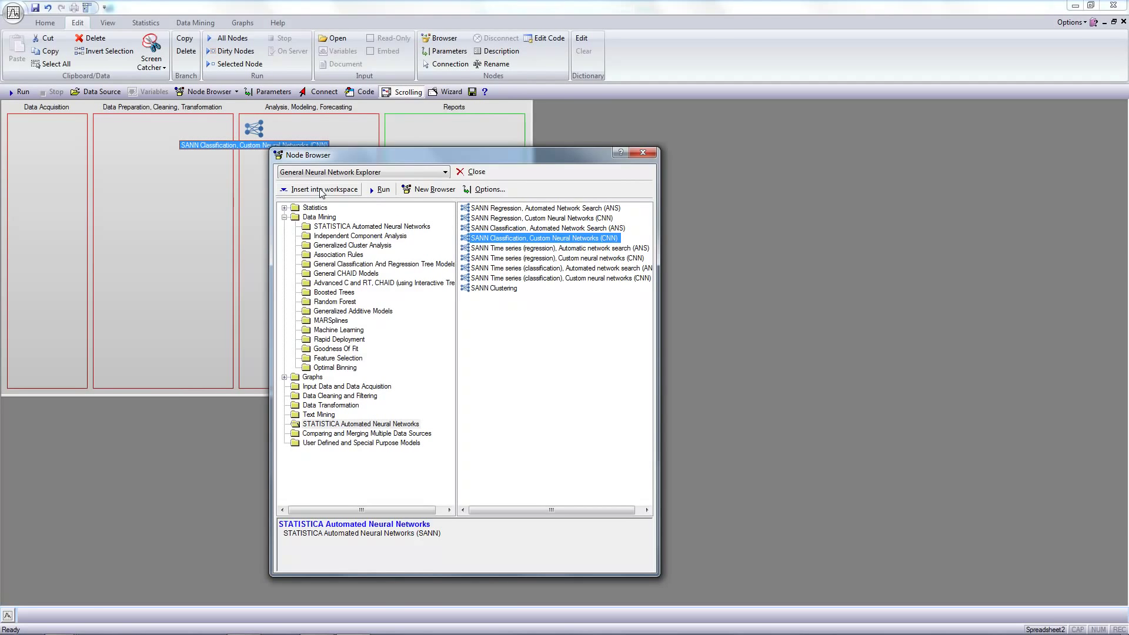
{"action": "left_click", "coordinate": [643, 152]}
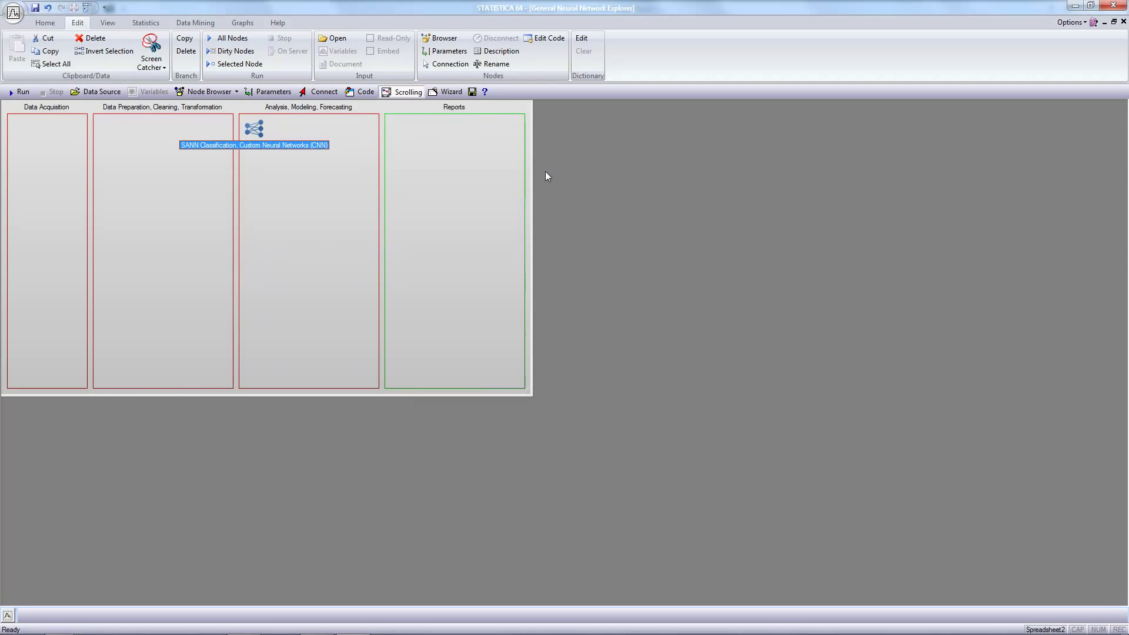
Step: Add Spreadsheet2 as a new data source in the workspace
{"action": "left_click", "coordinate": [92, 94]}
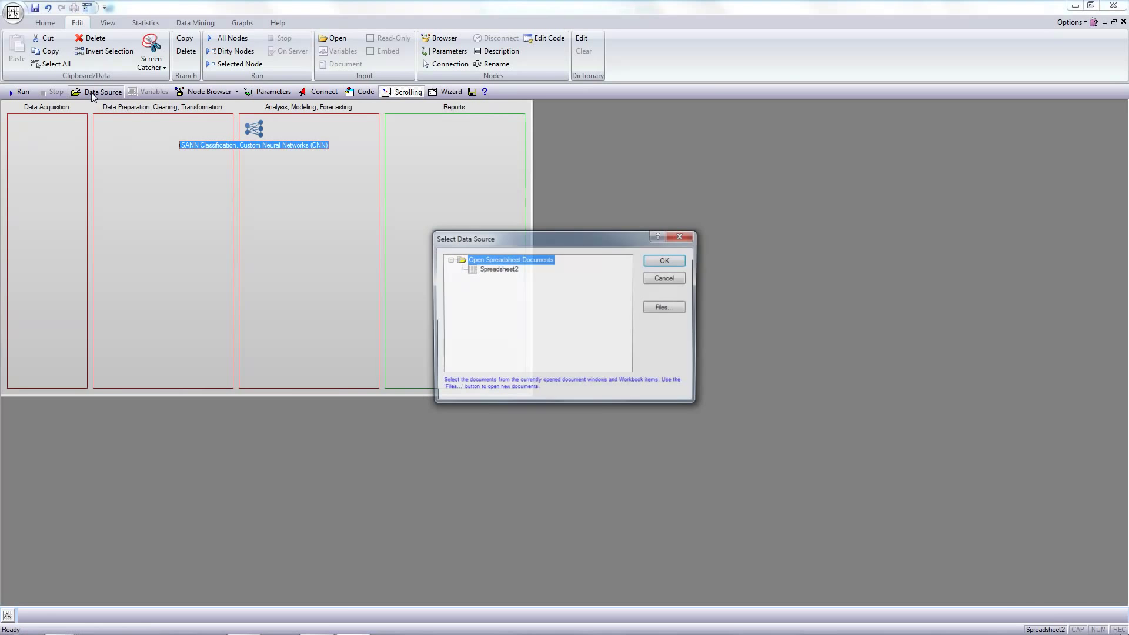
{"action": "left_click", "coordinate": [483, 270]}
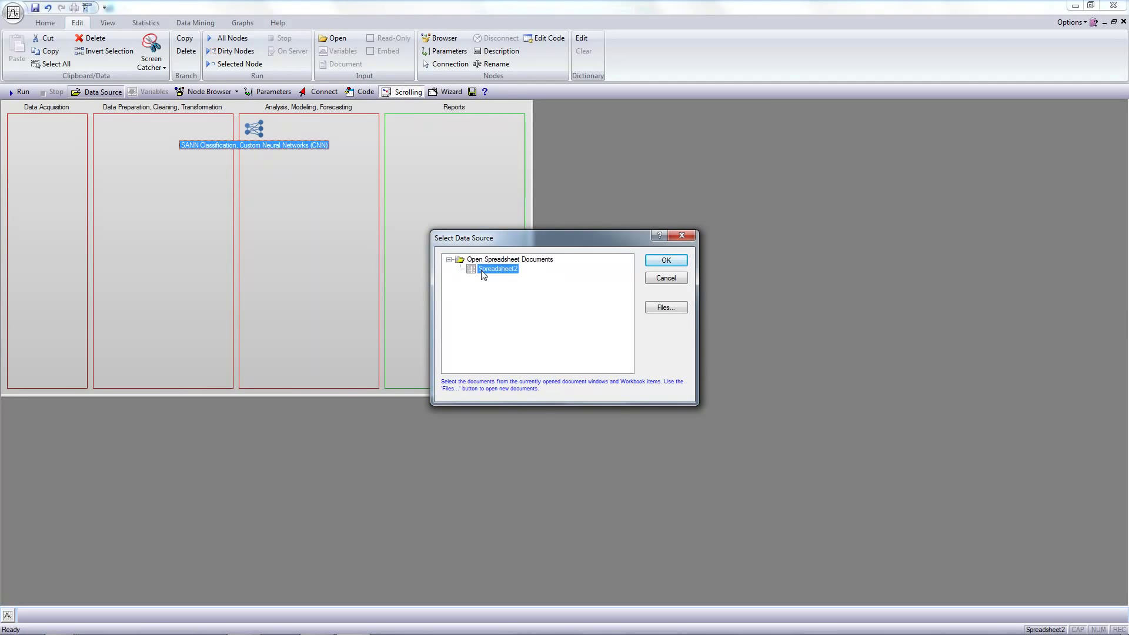
{"action": "left_click", "coordinate": [665, 261]}
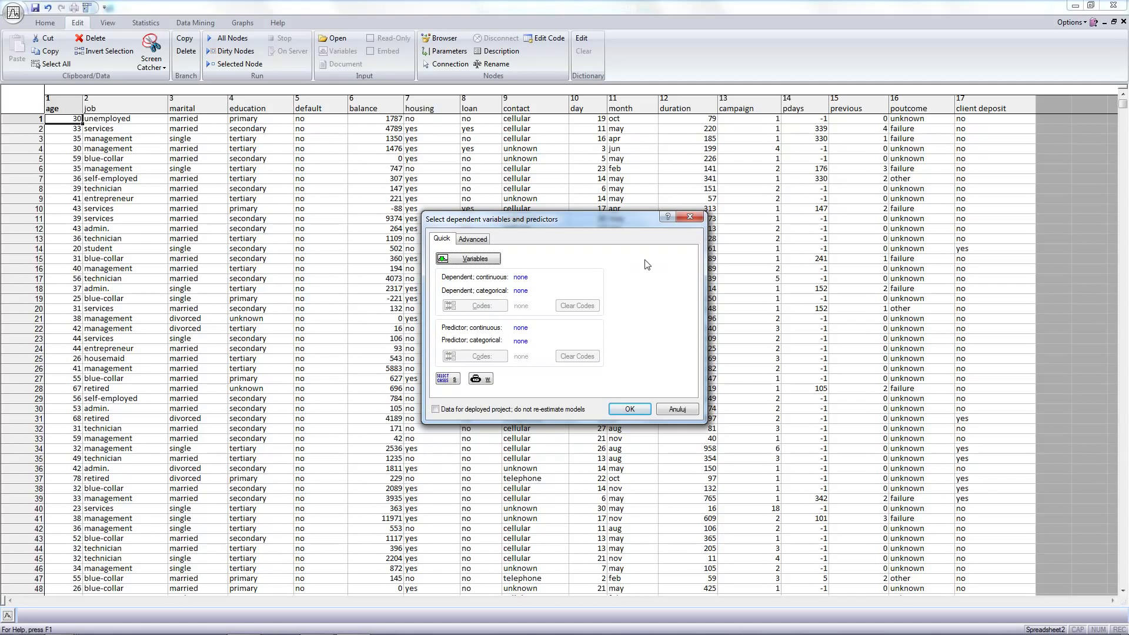
Step: Set the numeric variables as continuous dependents, job through poutcome as categorical dependents, and client deposit as the categorical predictor
{"action": "left_click", "coordinate": [472, 260]}
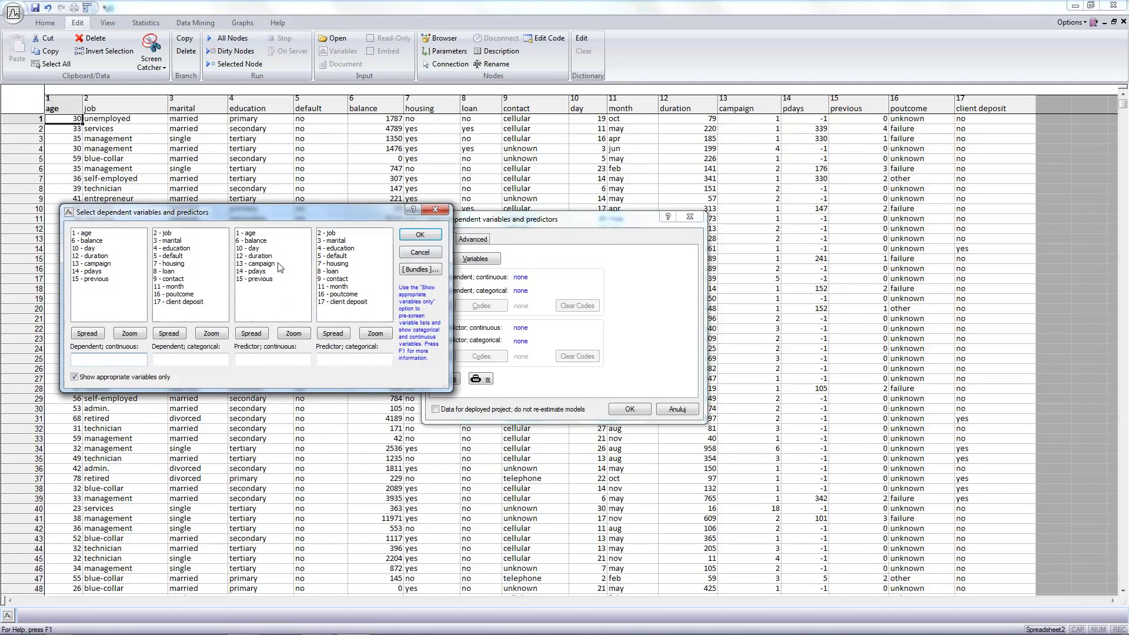
{"action": "left_click", "coordinate": [83, 357]}
{"action": "left_click_drag", "start_coordinate": [86, 234], "coordinate": [96, 277]}
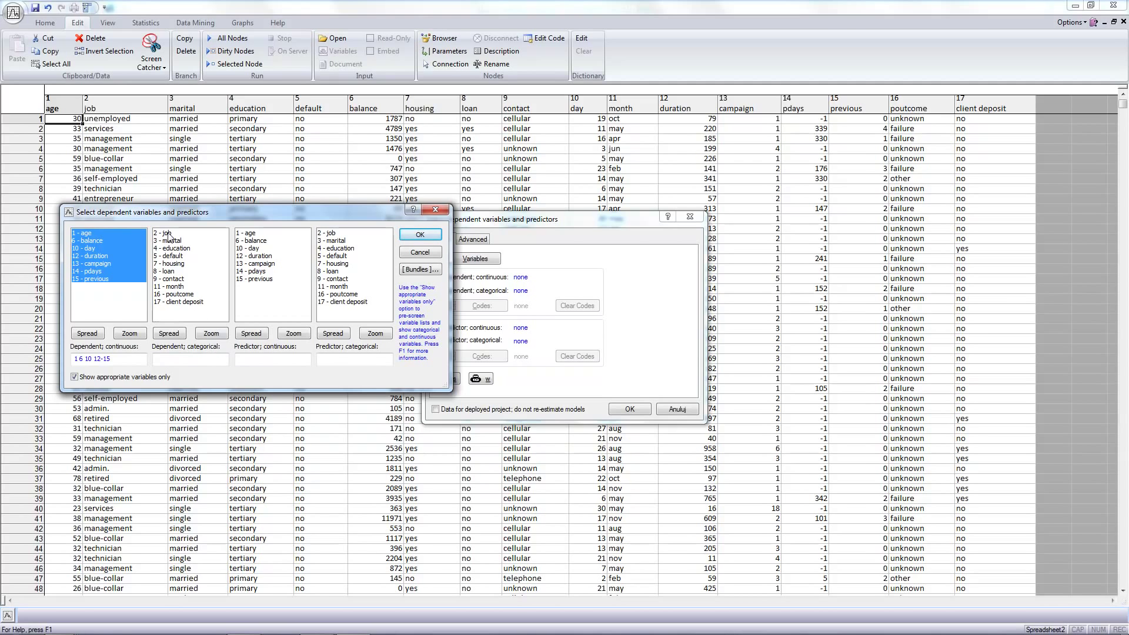
{"action": "left_click_drag", "start_coordinate": [170, 234], "coordinate": [178, 297]}
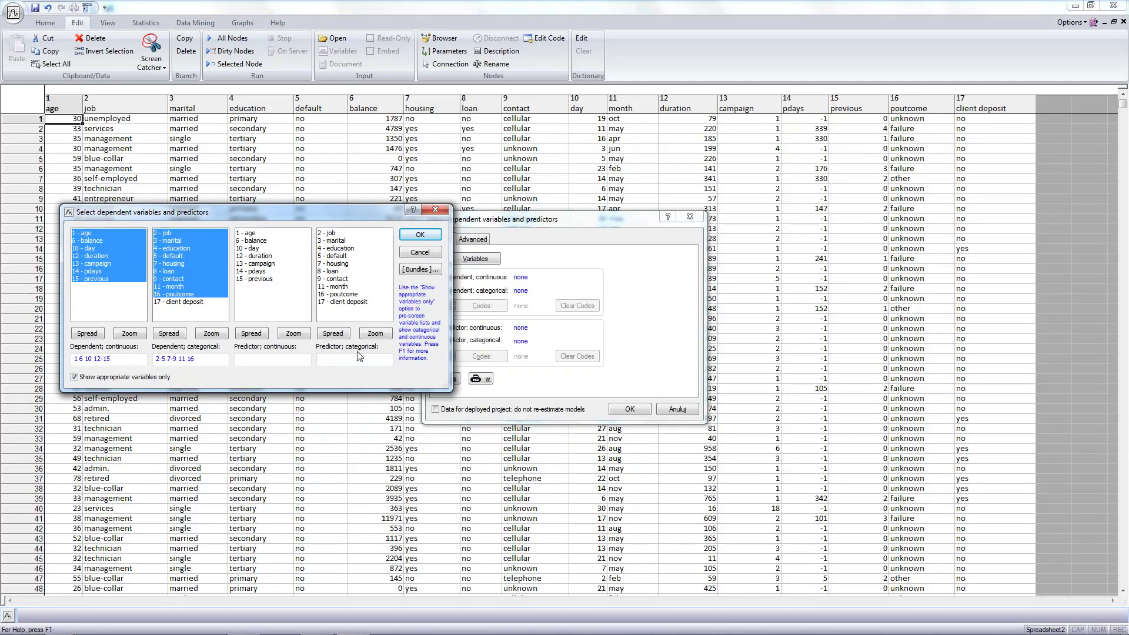
{"action": "left_click", "coordinate": [344, 302]}
{"action": "left_click", "coordinate": [418, 235]}
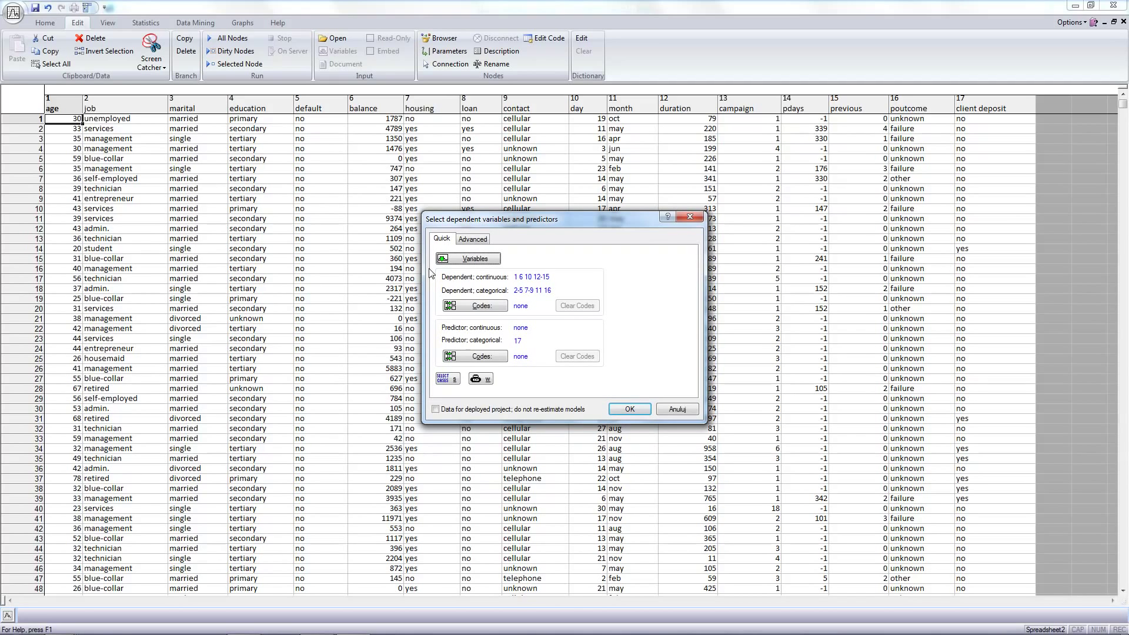
{"action": "left_click", "coordinate": [626, 408]}
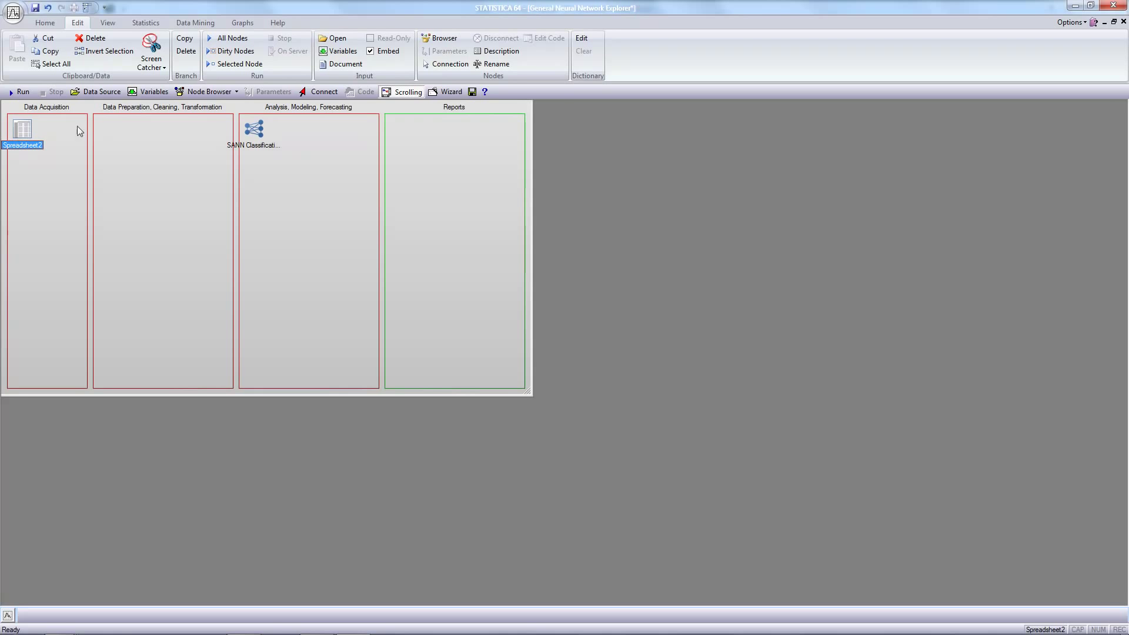
Step: Connect Spreadsheet2 to the SANN Classification node, run the project, and select the resulting report node
{"action": "left_click", "coordinate": [306, 91]}
{"action": "left_click", "coordinate": [20, 128]}
{"action": "left_click", "coordinate": [252, 130]}
{"action": "left_click", "coordinate": [23, 93]}
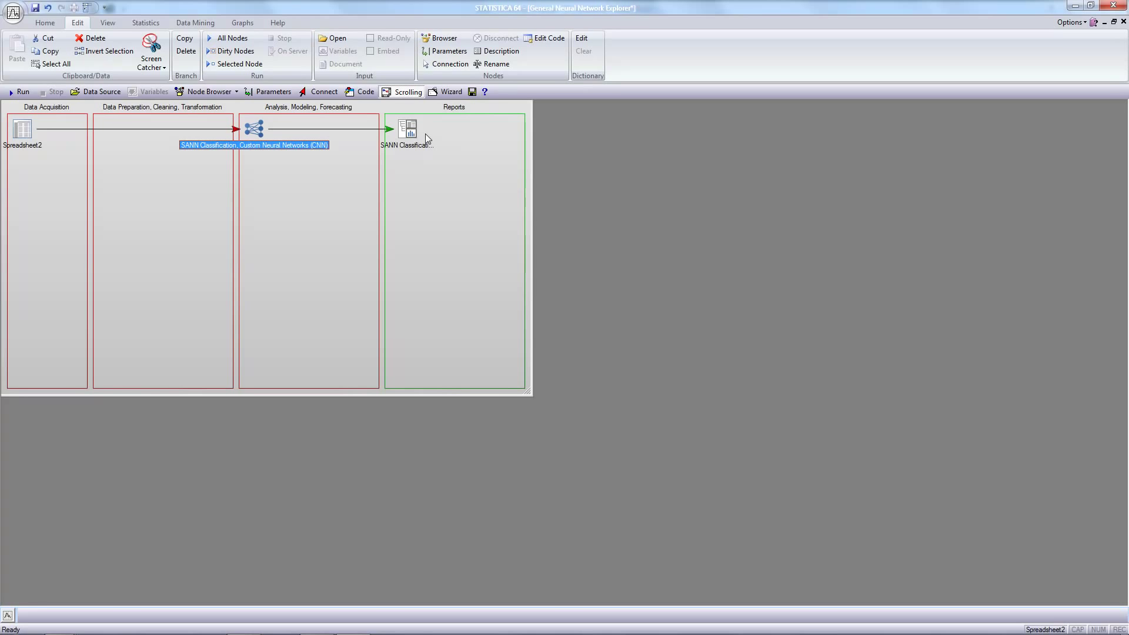
{"action": "left_click", "coordinate": [407, 132]}
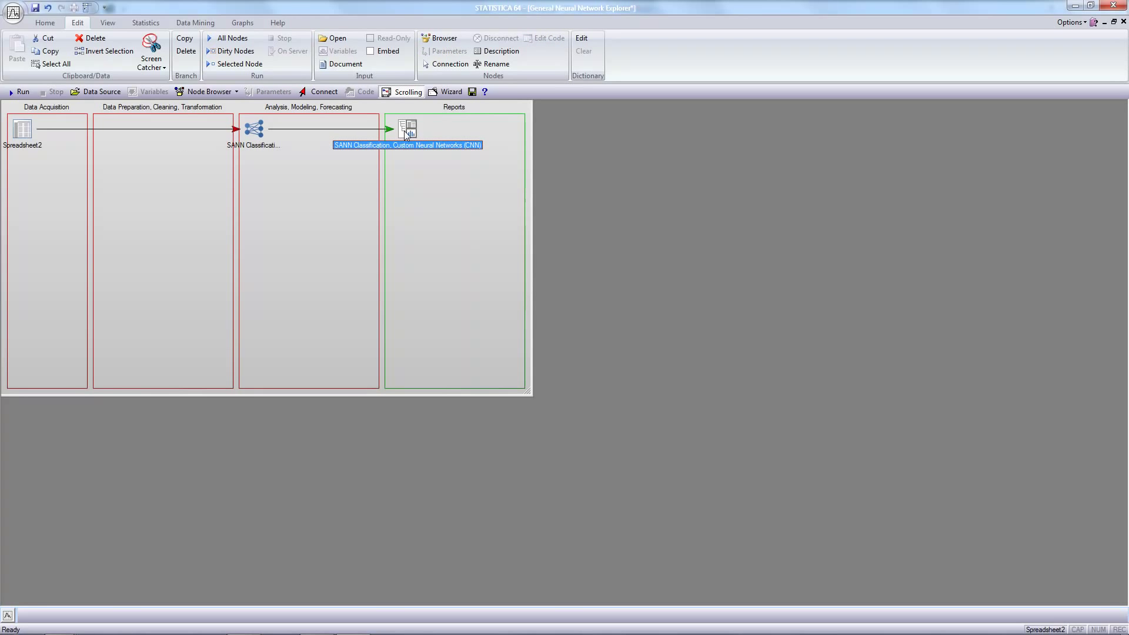